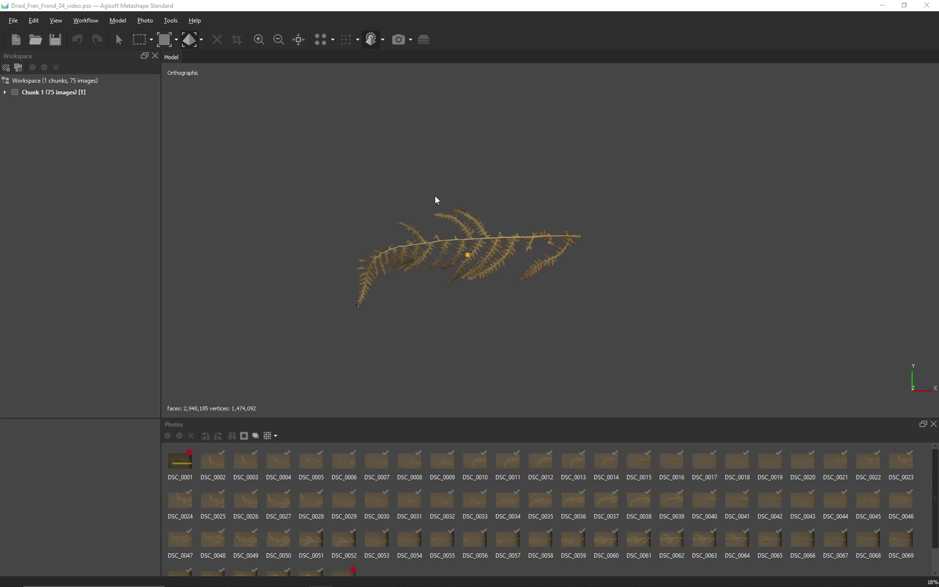
- Orbit, zoom and pan around the textured fern model to inspect it
{"action": "left_click_drag", "start_coordinate": [500, 194], "coordinate": [516, 218]}
{"action": "scroll", "coordinate": [516, 218], "scroll_direction": "up", "scroll_amount": 5}
{"action": "right_click_drag", "start_coordinate": [523, 171], "coordinate": [576, 157]}
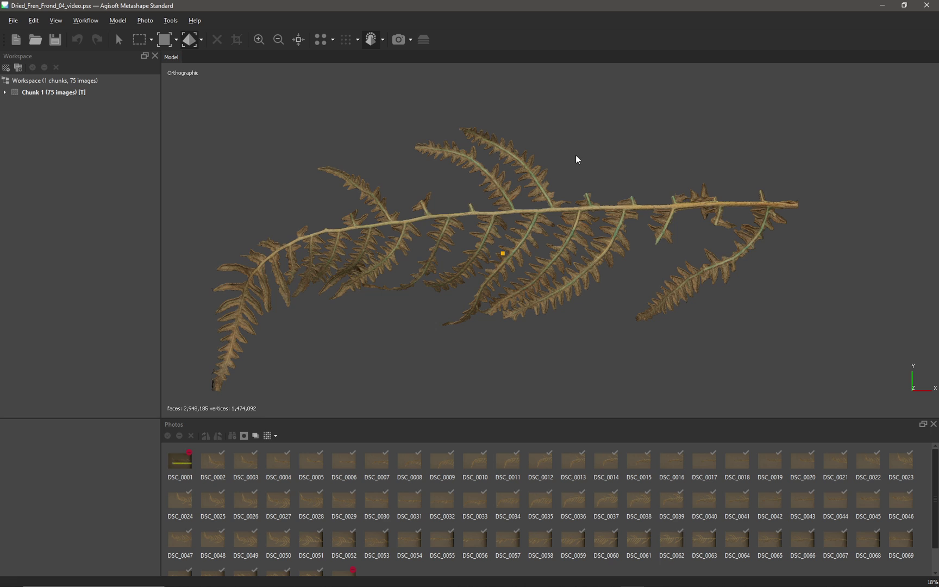
{"action": "scroll", "coordinate": [577, 158], "scroll_direction": "down", "scroll_amount": 2}
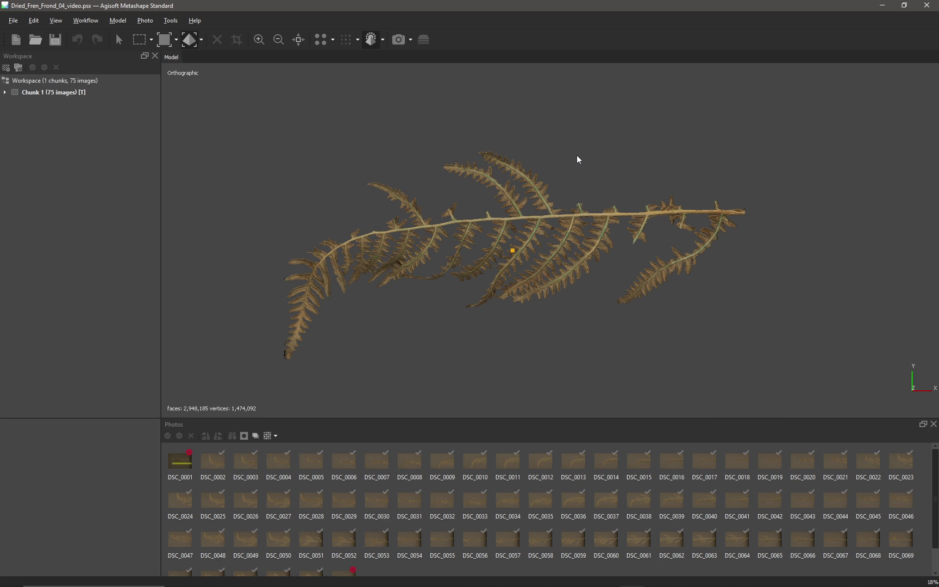
- Check the tape measure in photo DSC_0001, then return to the 3D model
{"action": "double_click", "coordinate": [183, 461]}
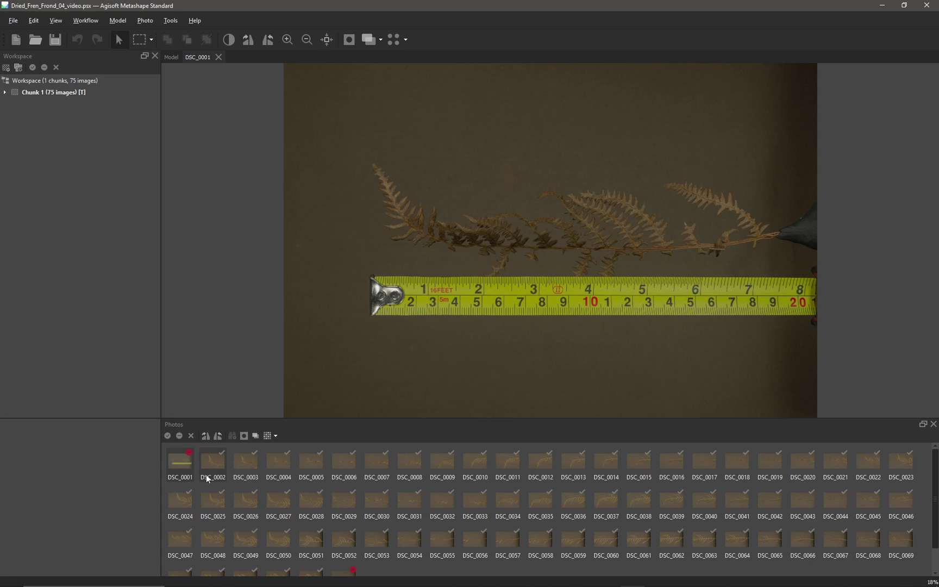
{"action": "left_click", "coordinate": [218, 57]}
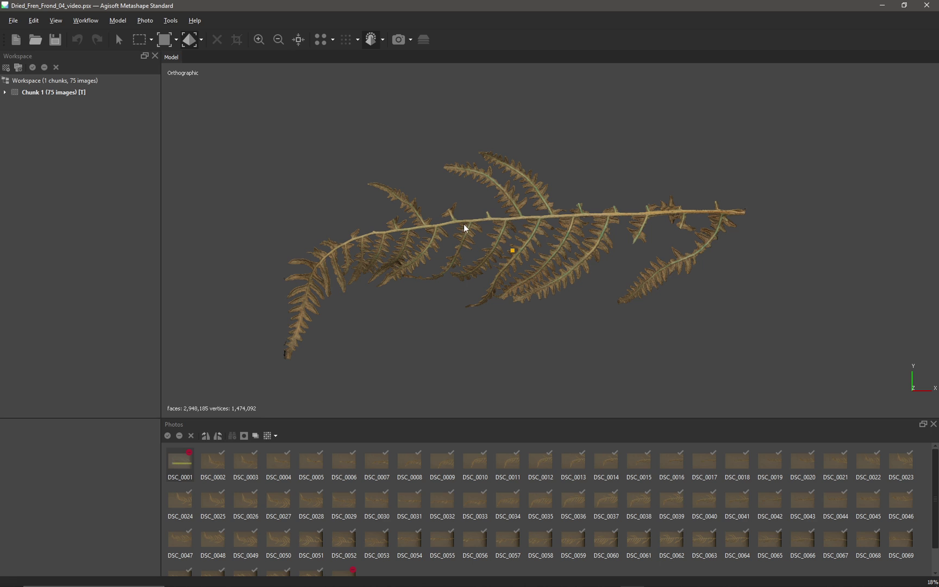
{"action": "scroll", "coordinate": [509, 279], "scroll_direction": "down", "scroll_amount": 10}
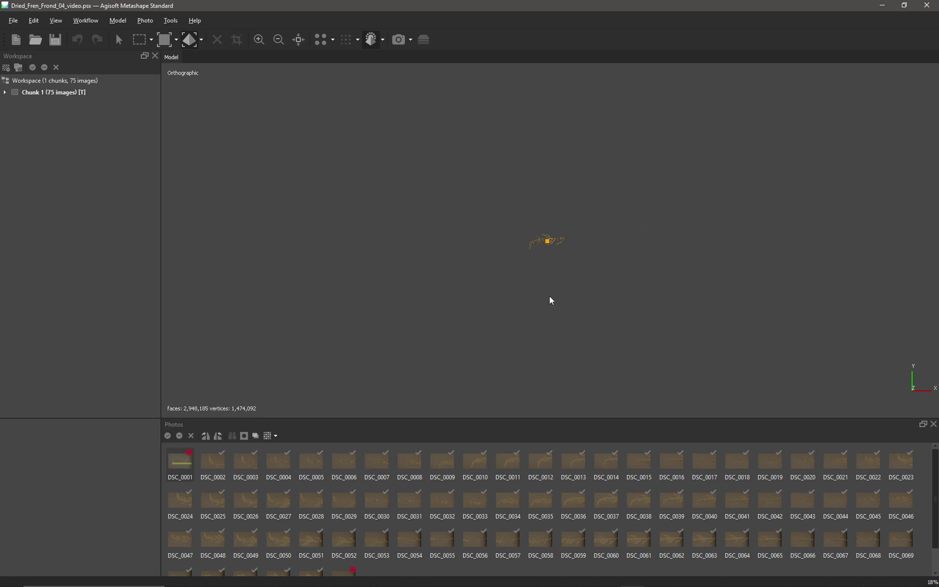
{"action": "scroll", "coordinate": [549, 296], "scroll_direction": "up", "scroll_amount": 8}
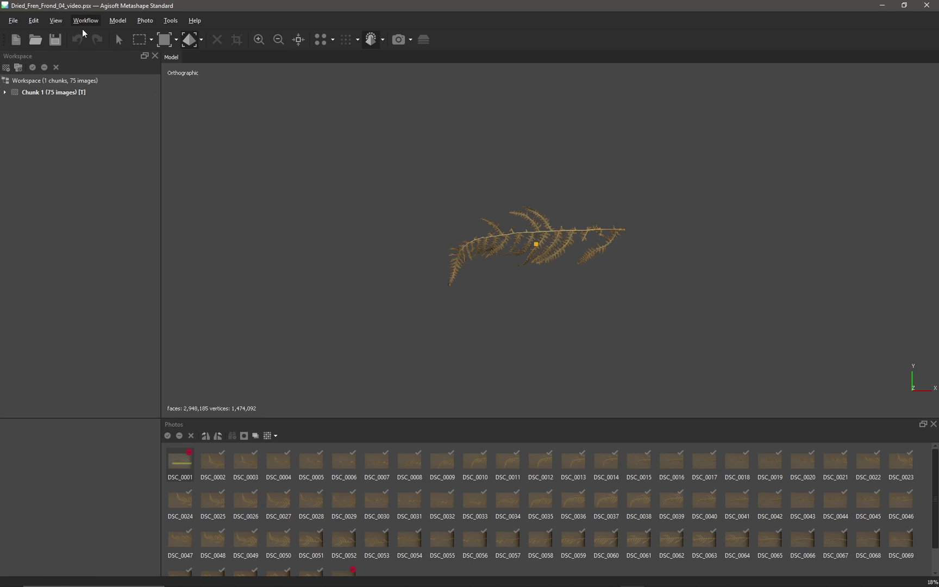
- Turn on Show Grid under Model > Show/Hide Items and zoom to view it
{"action": "left_click", "coordinate": [118, 20]}
{"action": "mouse_move", "coordinate": [158, 144]}
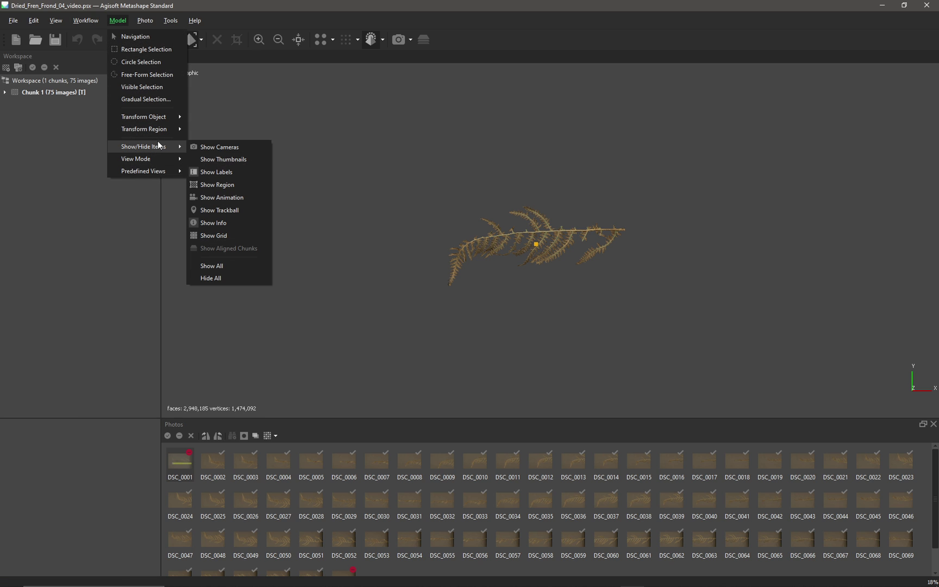
{"action": "left_click", "coordinate": [226, 233]}
{"action": "scroll", "coordinate": [524, 287], "scroll_direction": "down", "scroll_amount": 10}
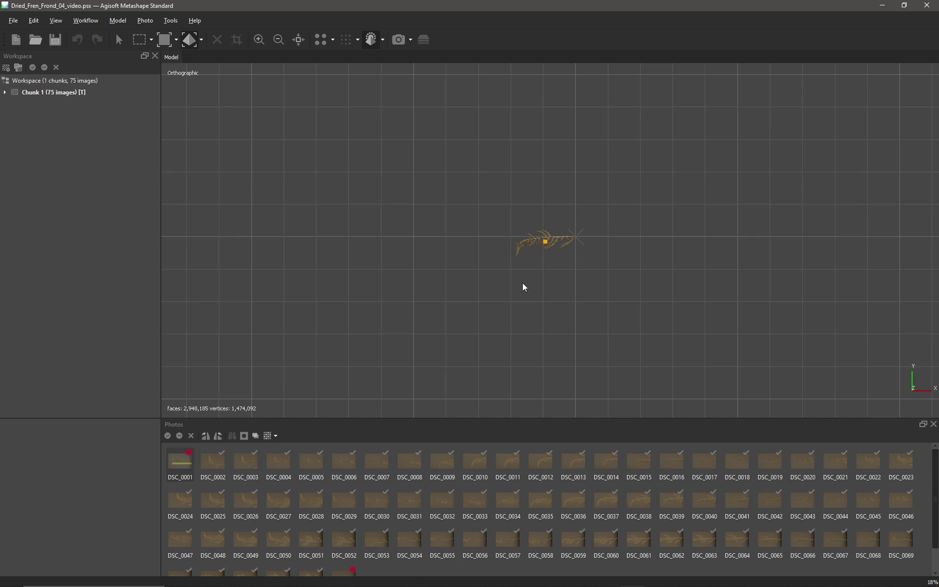
{"action": "scroll", "coordinate": [523, 291], "scroll_direction": "up", "scroll_amount": 10}
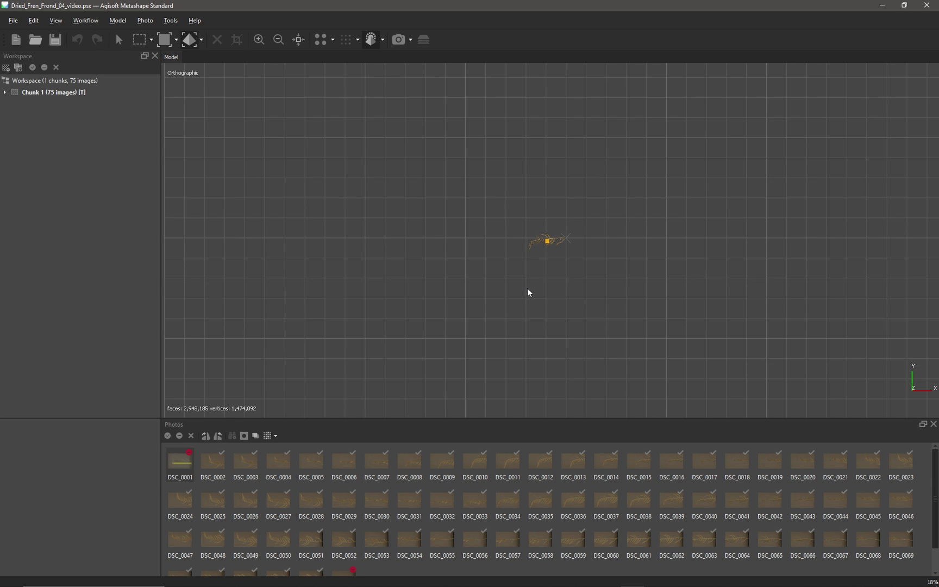
{"action": "scroll", "coordinate": [549, 287], "scroll_direction": "up", "scroll_amount": 3}
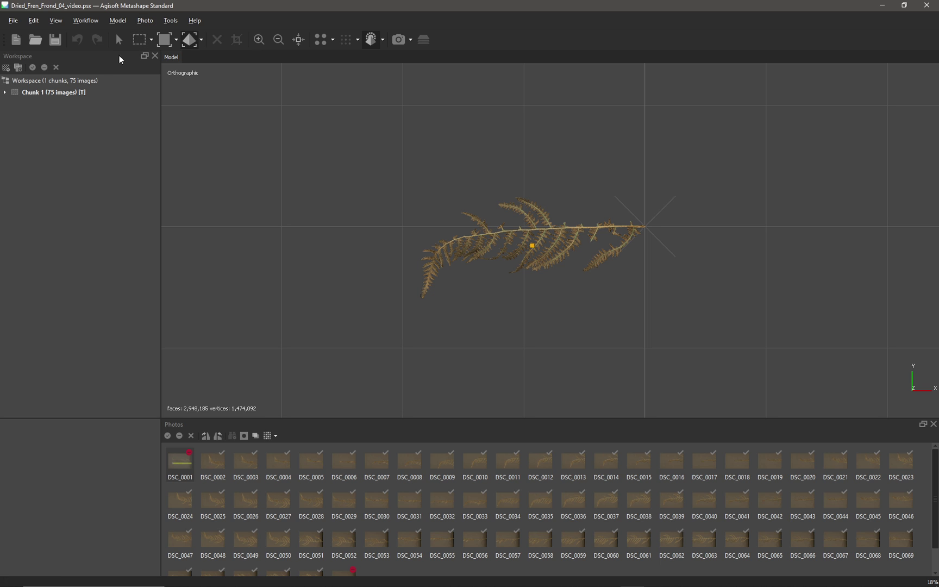
{"action": "left_click", "coordinate": [171, 21]}
{"action": "left_click", "coordinate": [201, 177]}
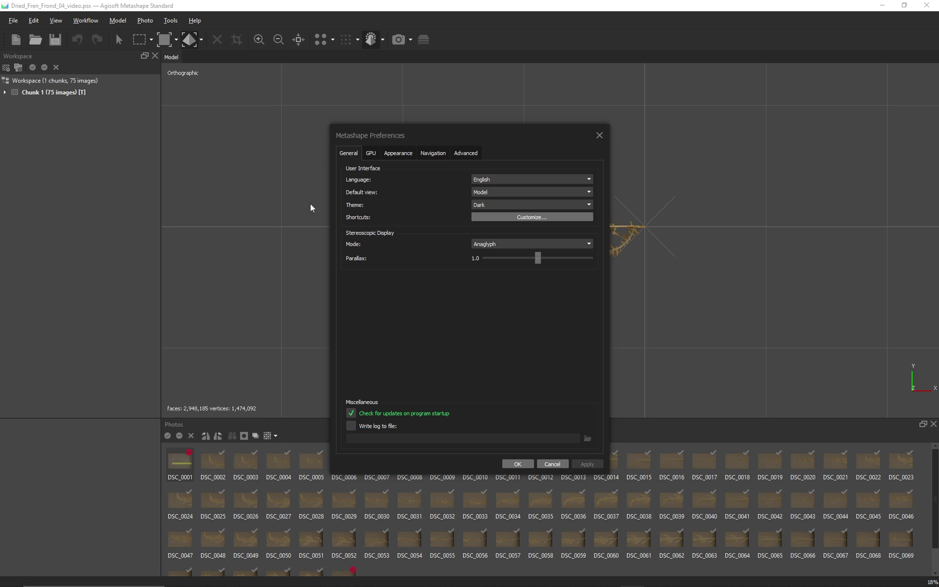
{"action": "left_click", "coordinate": [397, 155]}
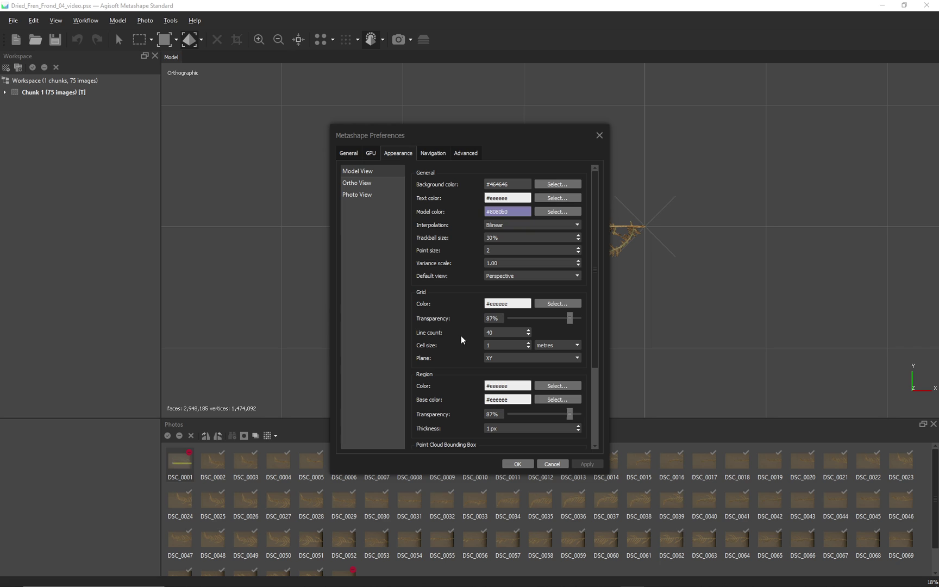
{"action": "scroll", "coordinate": [460, 377], "scroll_direction": "down", "scroll_amount": 1}
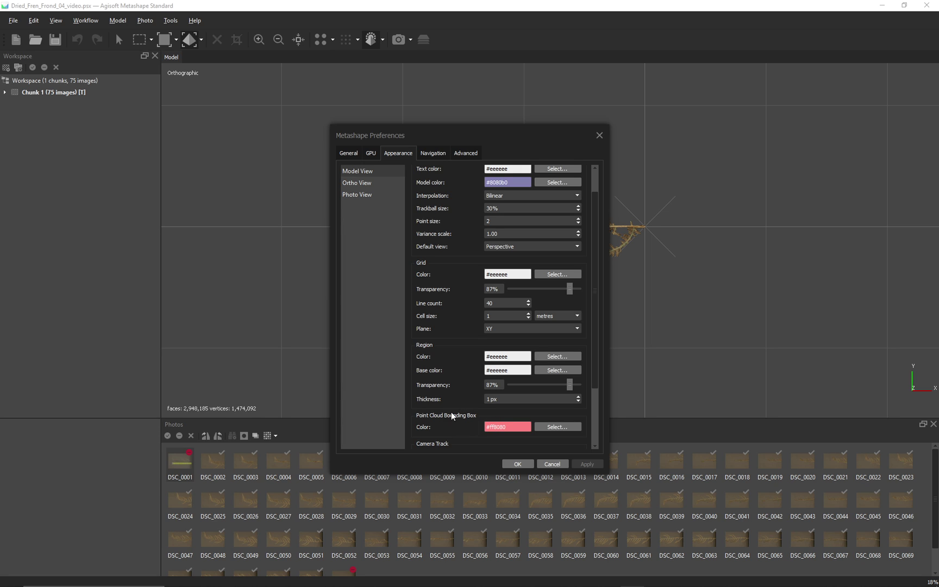
{"action": "left_click", "coordinate": [517, 463]}
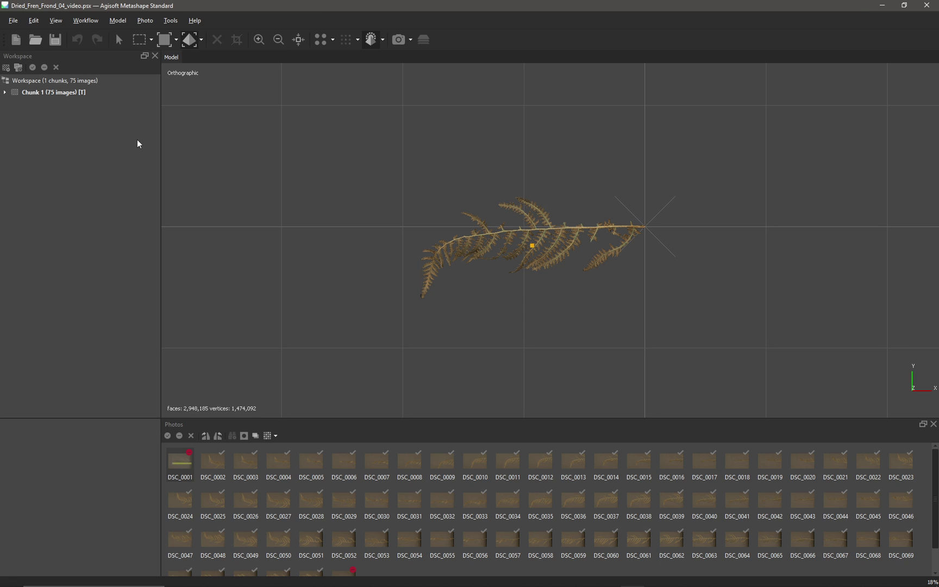
- Duplicate Chunk 1 with Models unticked
{"action": "left_click", "coordinate": [63, 139]}
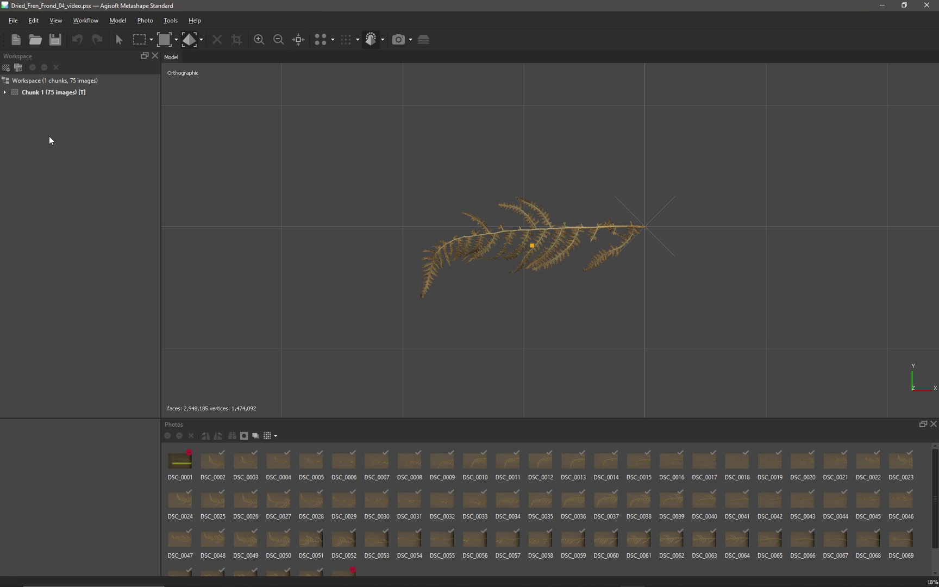
{"action": "right_click", "coordinate": [26, 92]}
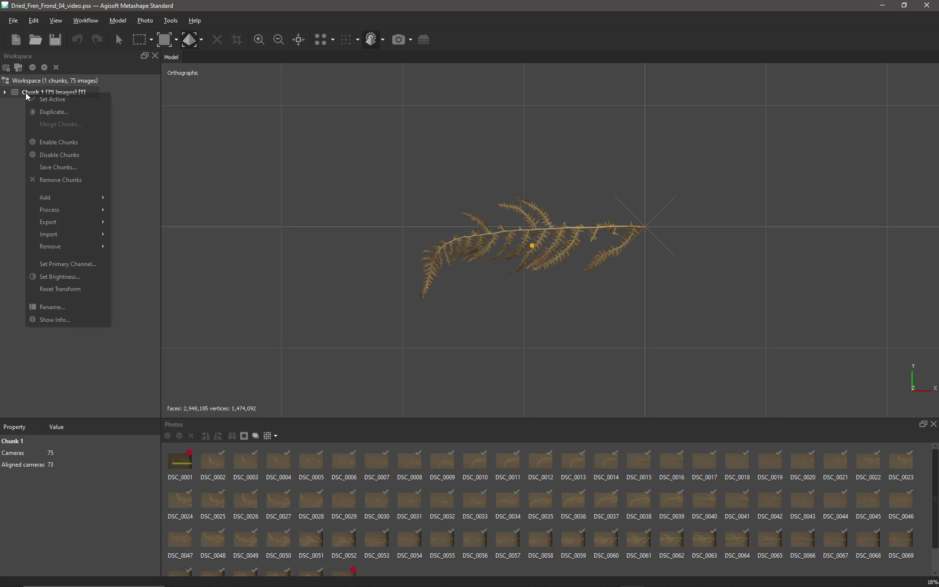
{"action": "left_click", "coordinate": [48, 113]}
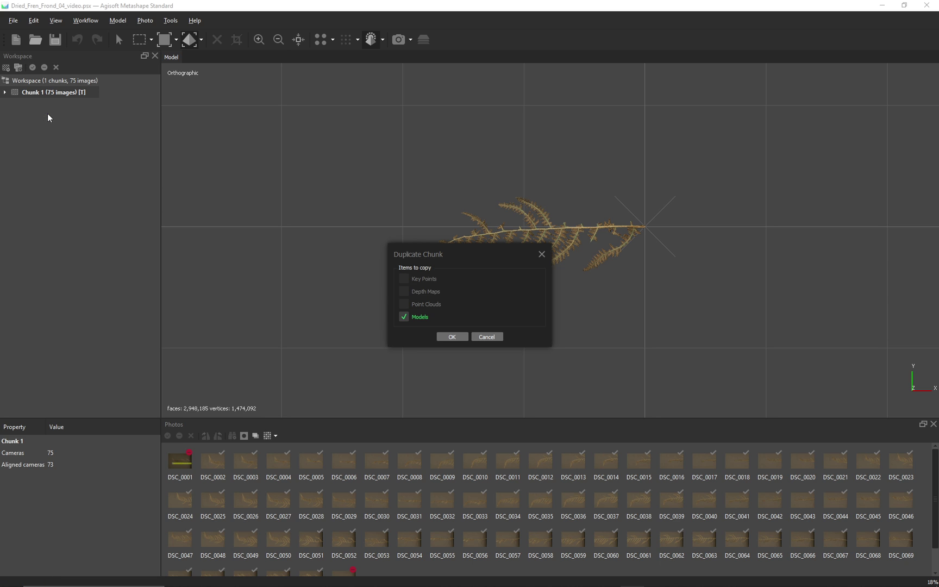
{"action": "left_click", "coordinate": [404, 317]}
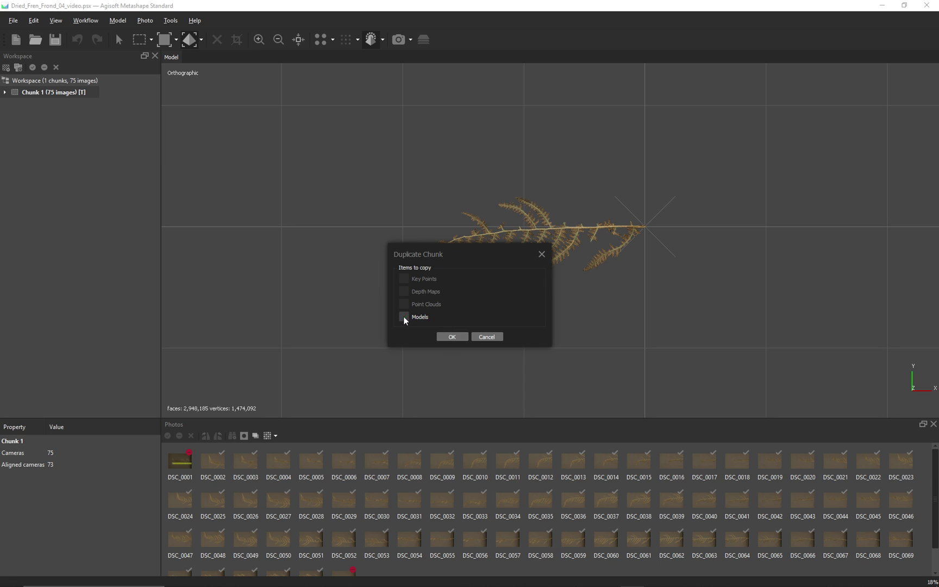
{"action": "left_click", "coordinate": [452, 337]}
- Remove all 75 cameras from Copy of Chunk 1's Images and select the copy
{"action": "left_click", "coordinate": [53, 156]}
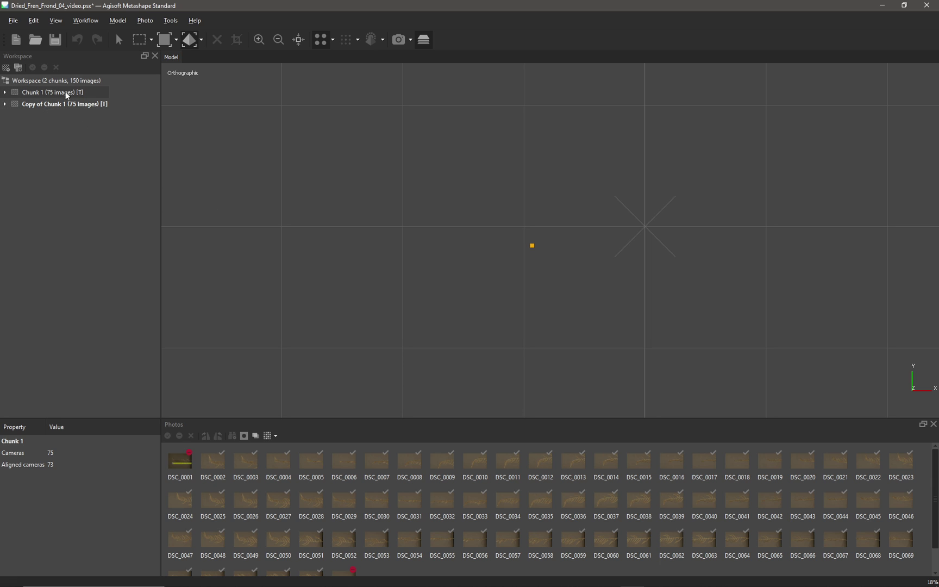
{"action": "left_click", "coordinate": [6, 104]}
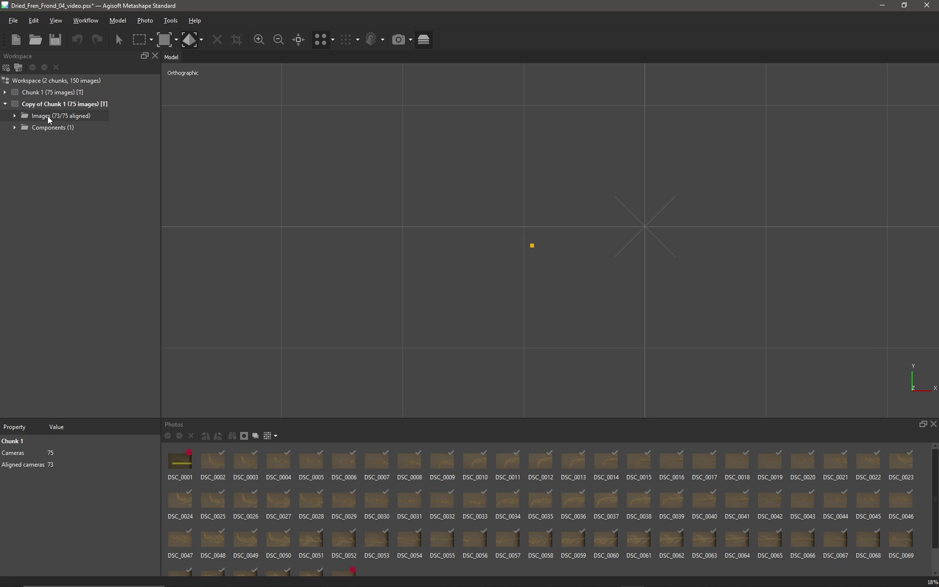
{"action": "left_click", "coordinate": [48, 117]}
{"action": "right_click", "coordinate": [47, 116]}
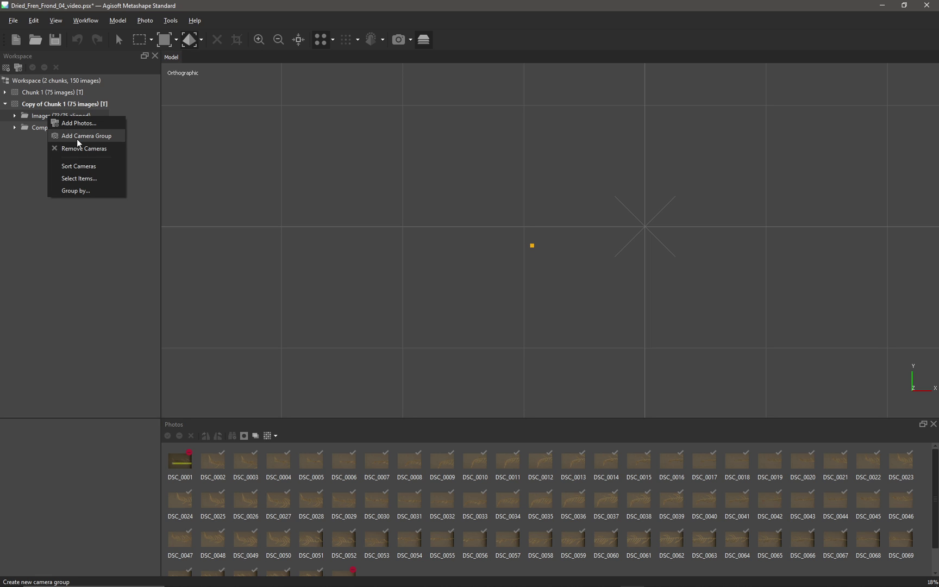
{"action": "left_click", "coordinate": [79, 148]}
{"action": "left_click", "coordinate": [476, 302]}
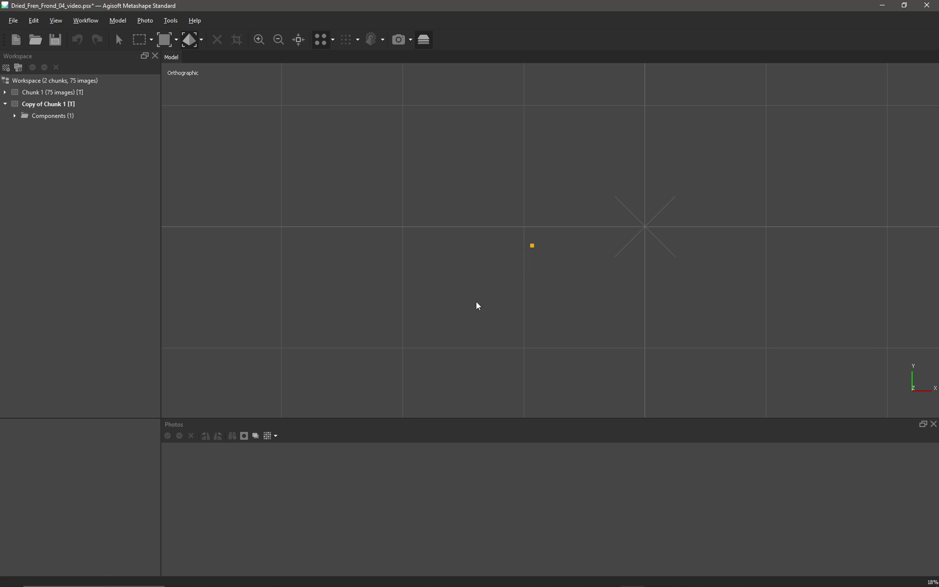
{"action": "left_click", "coordinate": [14, 116]}
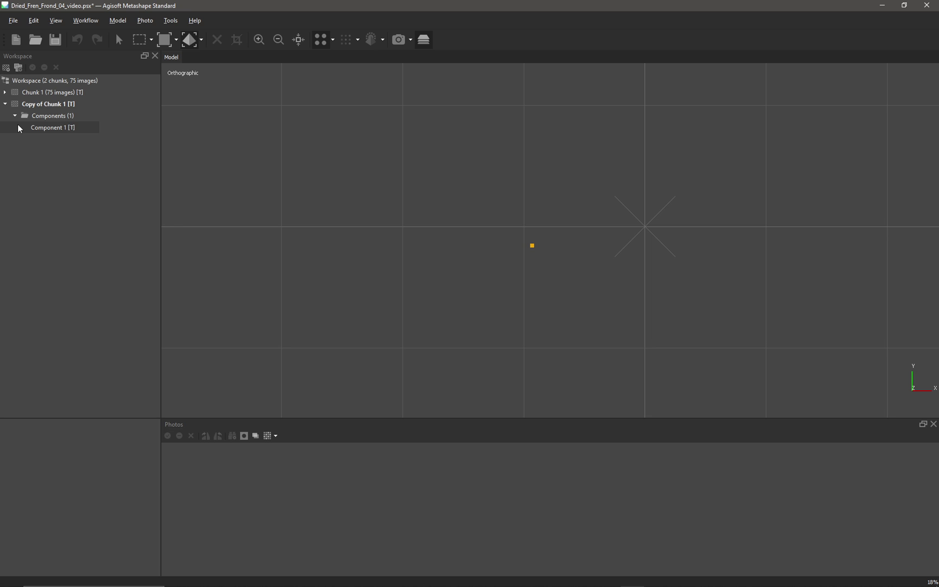
{"action": "left_click", "coordinate": [14, 116]}
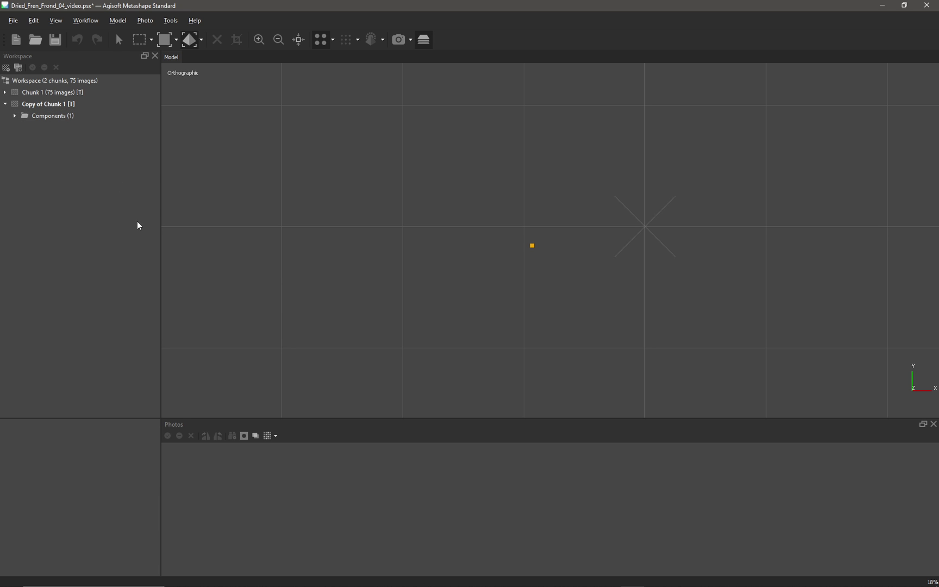
{"action": "left_click", "coordinate": [37, 107]}
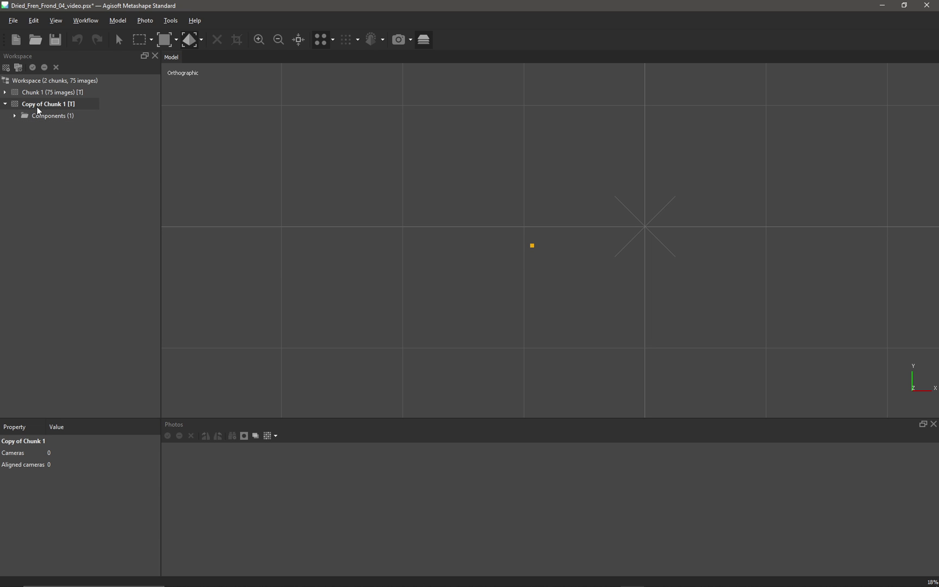
- Import 1m_Plane.fbx from the Ferns folder as a model into Copy of Chunk 1
{"action": "right_click", "coordinate": [37, 108]}
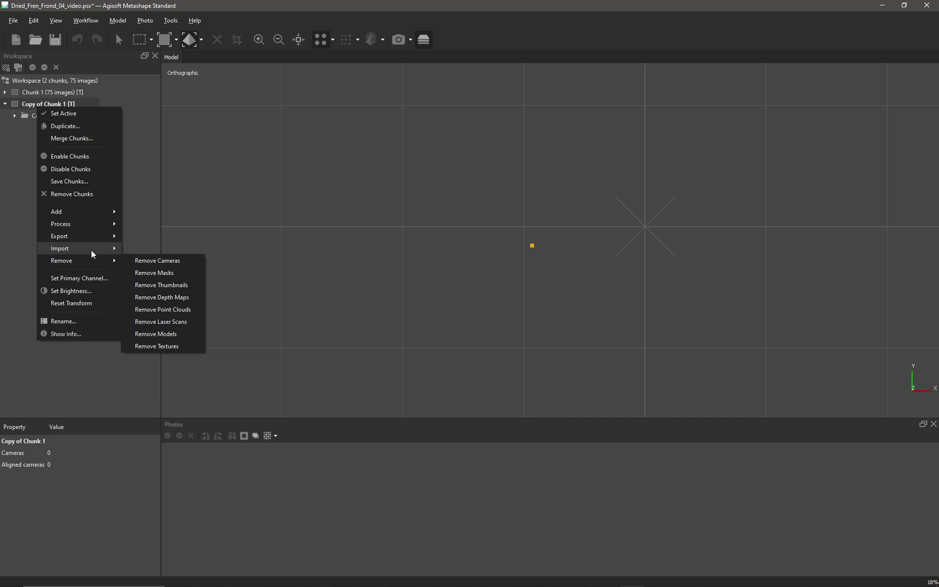
{"action": "mouse_move", "coordinate": [85, 243]}
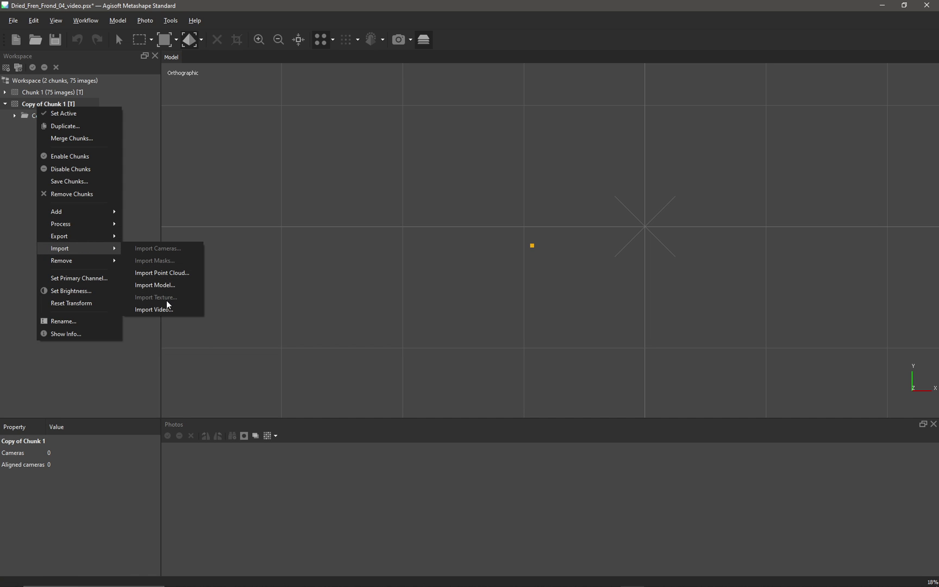
{"action": "left_click", "coordinate": [157, 285]}
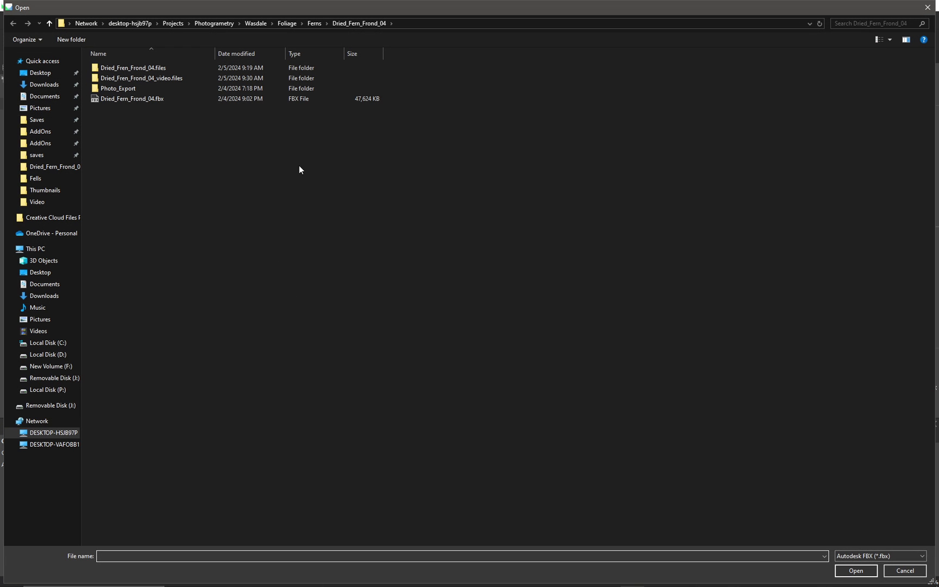
{"action": "left_click", "coordinate": [314, 24]}
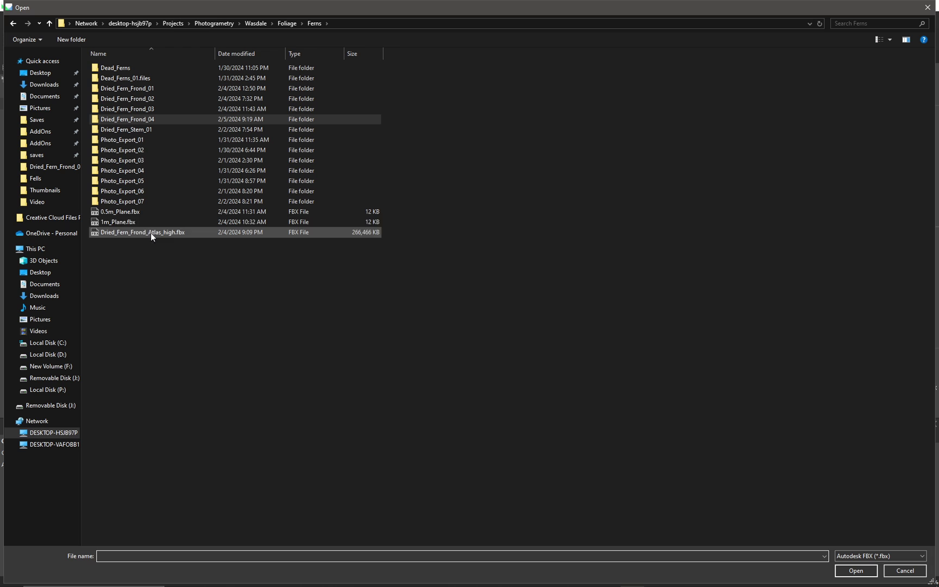
{"action": "double_click", "coordinate": [125, 223]}
{"action": "left_click", "coordinate": [451, 300]}
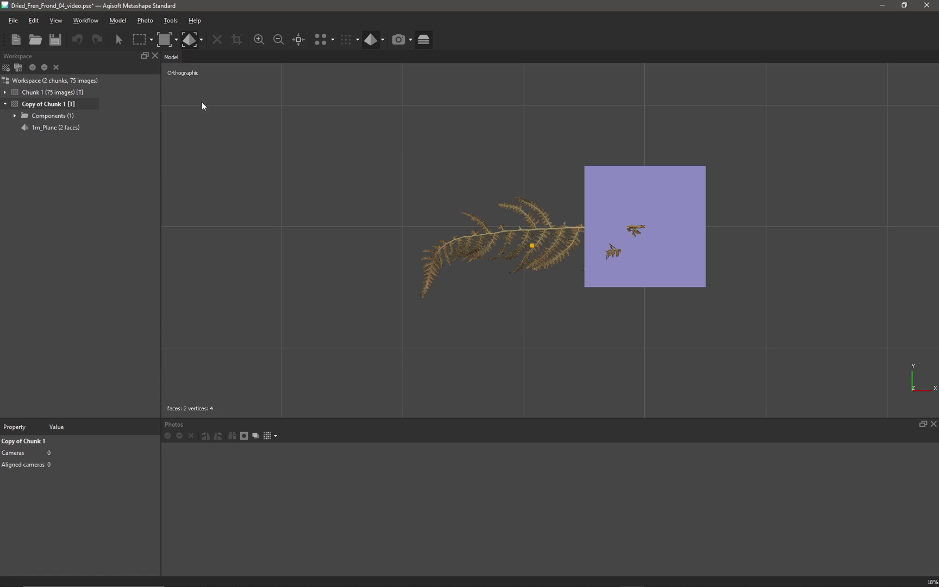
- Apply the 1m_Grid_BaseColor.png checkerboard texture to the 1m_Plane model
{"action": "right_click", "coordinate": [46, 106]}
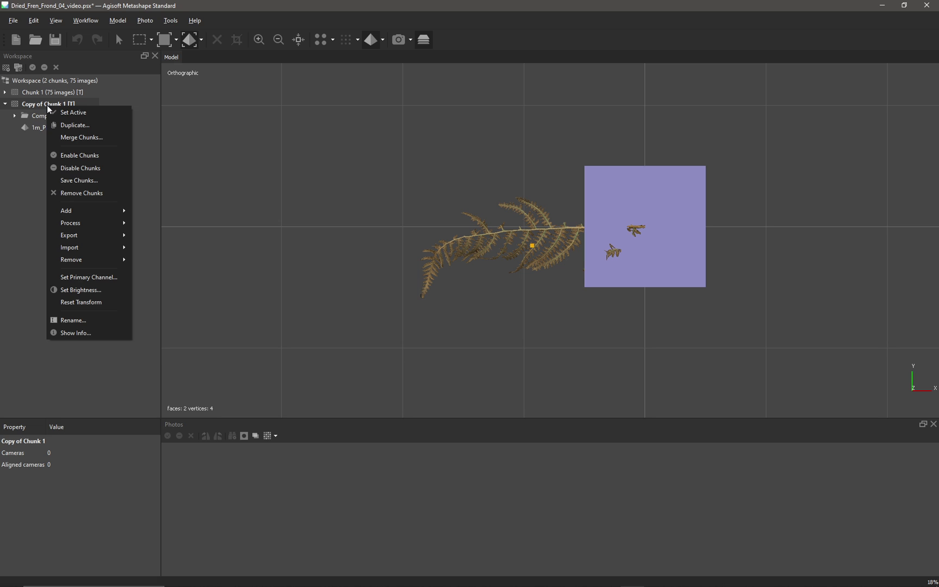
{"action": "mouse_move", "coordinate": [99, 247]}
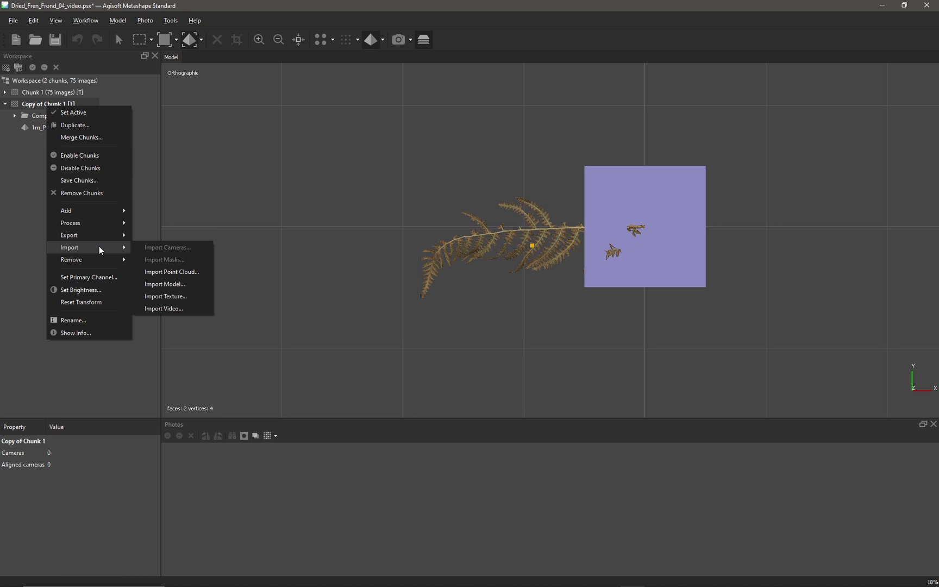
{"action": "left_click", "coordinate": [179, 296]}
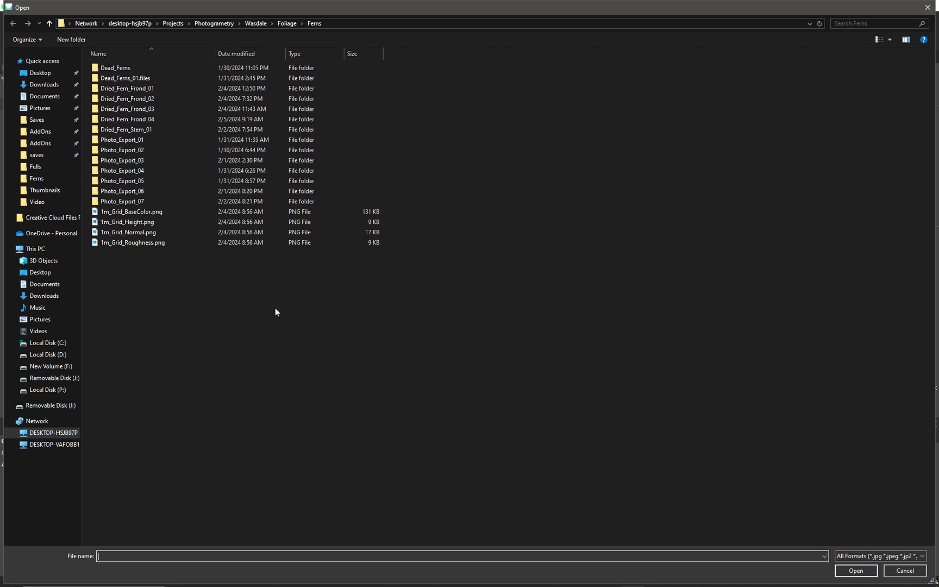
{"action": "double_click", "coordinate": [131, 212]}
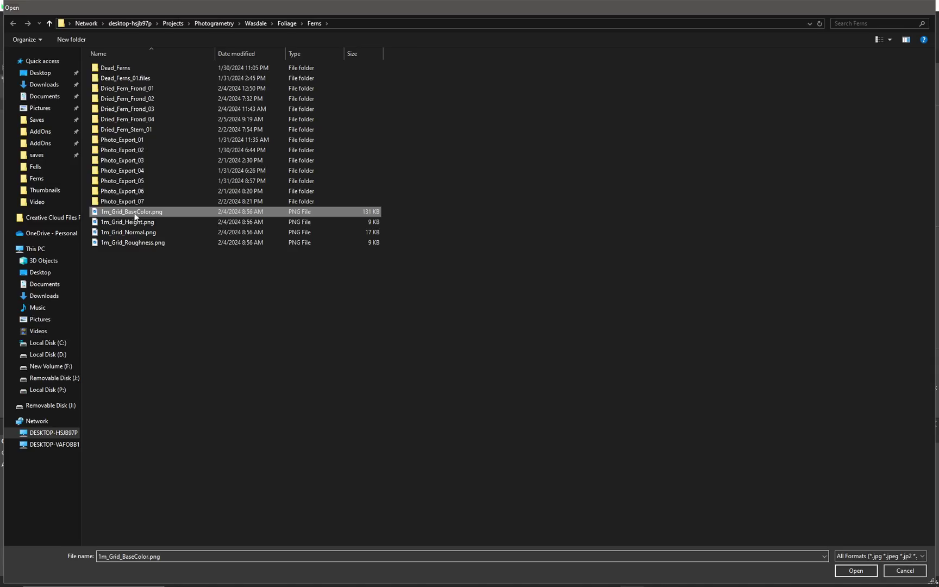
{"action": "scroll", "coordinate": [749, 260], "scroll_direction": "up", "scroll_amount": 5}
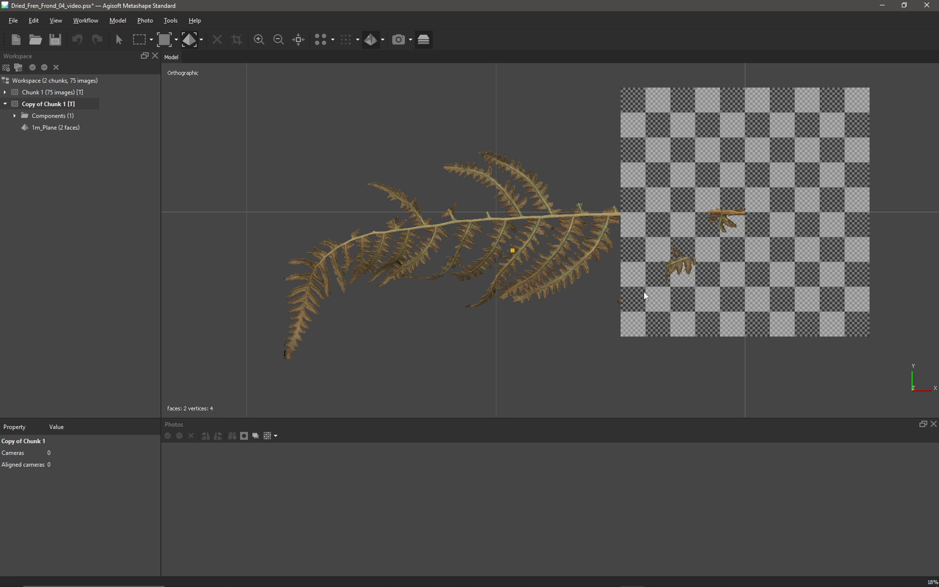
{"action": "scroll", "coordinate": [646, 281], "scroll_direction": "down", "scroll_amount": 3}
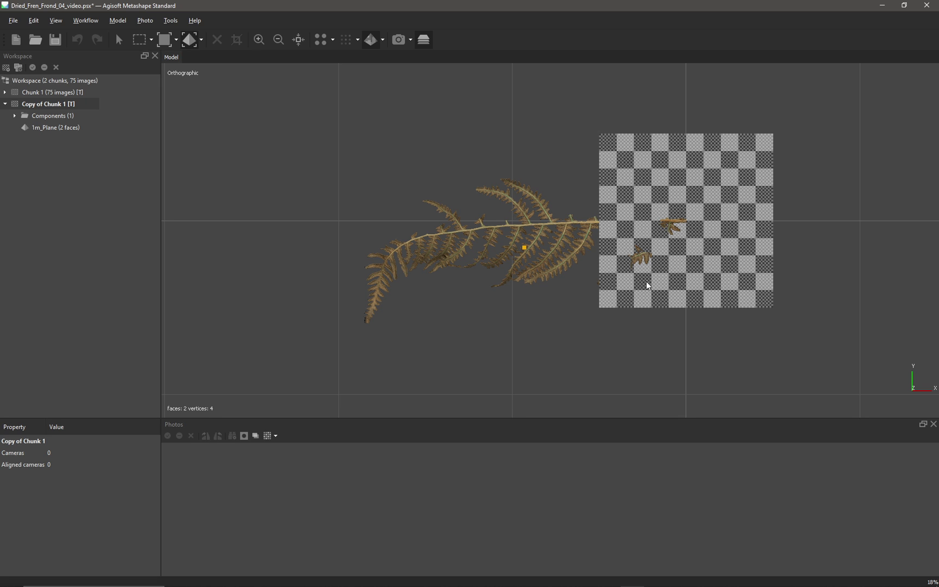
{"action": "scroll", "coordinate": [607, 280], "scroll_direction": "down", "scroll_amount": 3}
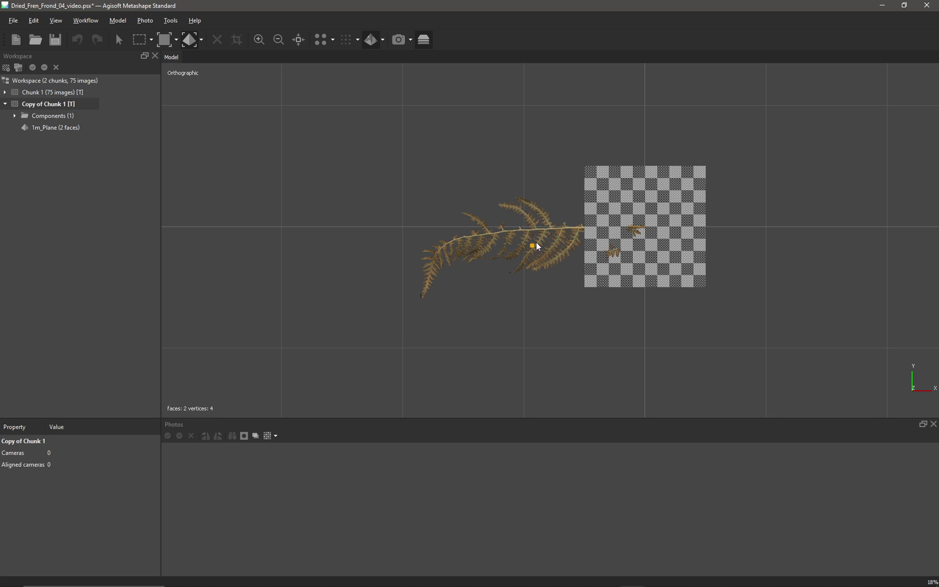
- Make Chunk 1 active, frame the fern and plane, and pick the Resize Region tool
{"action": "double_click", "coordinate": [49, 93]}
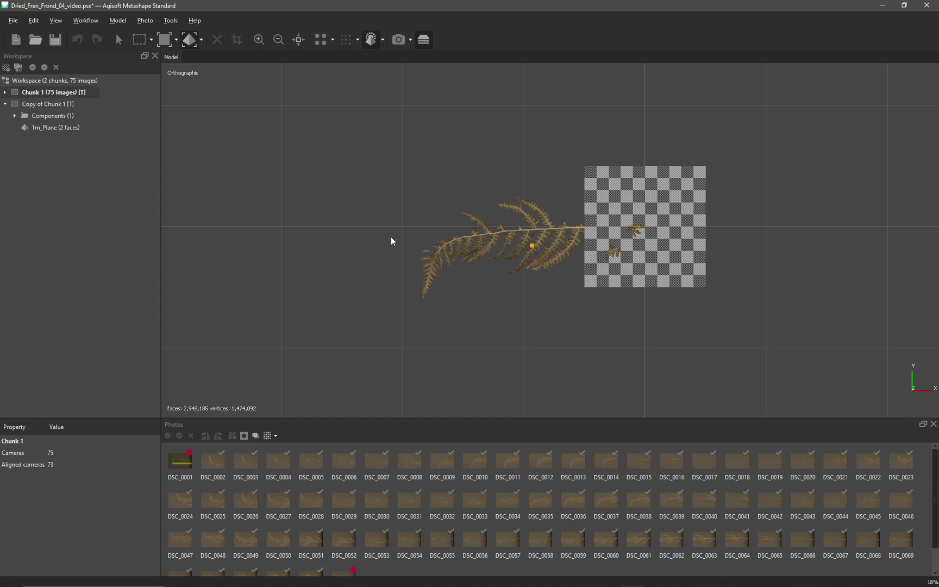
{"action": "scroll", "coordinate": [740, 240], "scroll_direction": "up", "scroll_amount": 4}
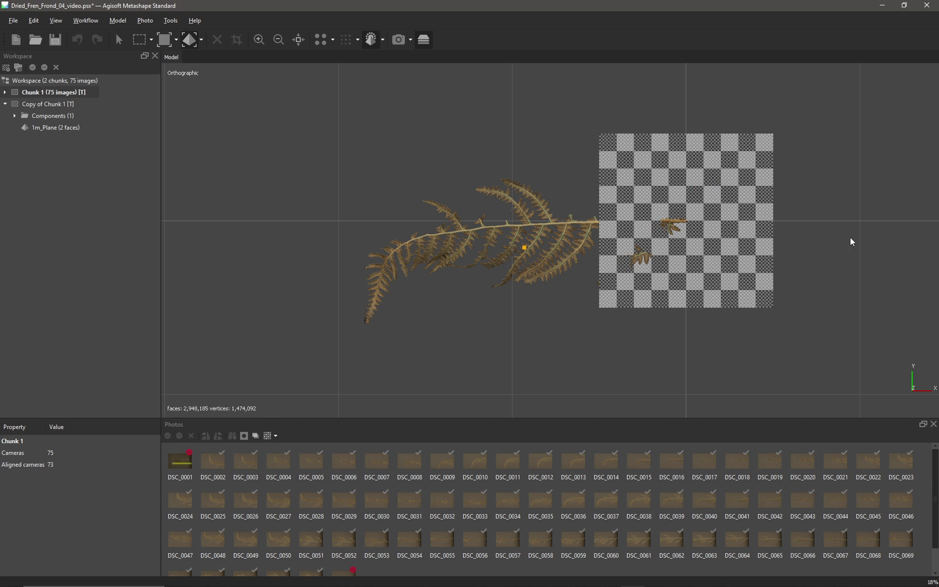
{"action": "right_click_drag", "start_coordinate": [821, 239], "coordinate": [718, 238]}
{"action": "scroll", "coordinate": [706, 235], "scroll_direction": "down", "scroll_amount": 2}
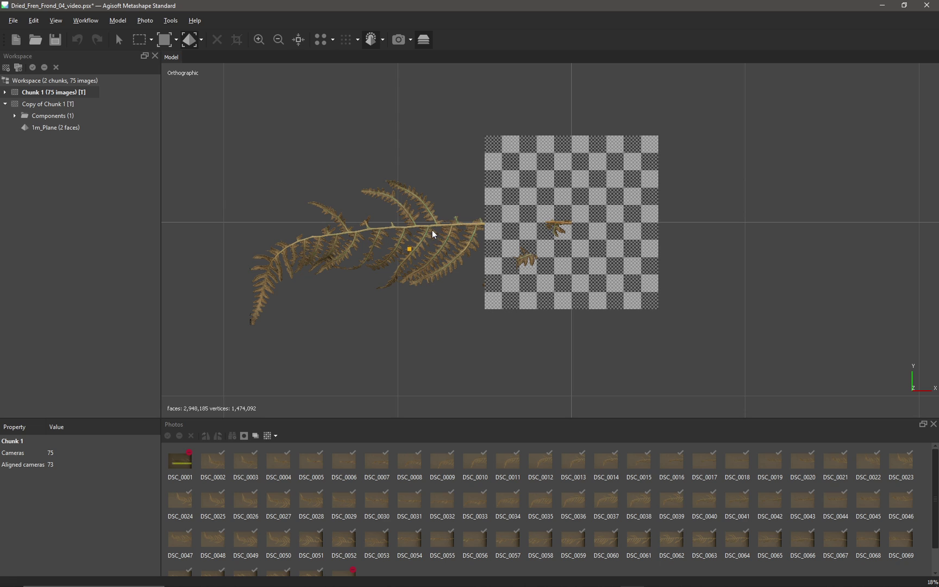
{"action": "right_click_drag", "start_coordinate": [406, 178], "coordinate": [452, 166]}
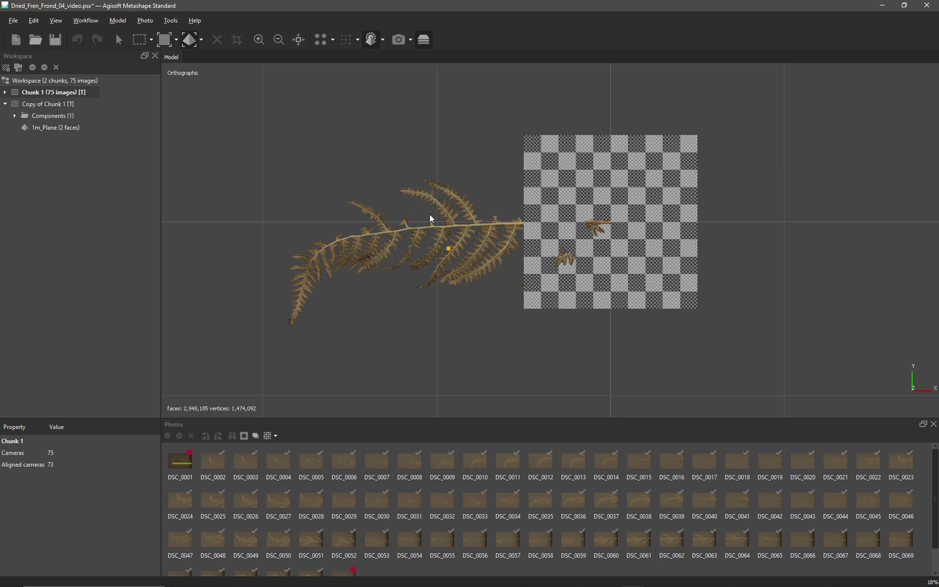
{"action": "left_click", "coordinate": [165, 43]}
- Drag the region box's sides inward into a small square over the checkerboard's middle
{"action": "scroll", "coordinate": [484, 254], "scroll_direction": "down", "scroll_amount": 2}
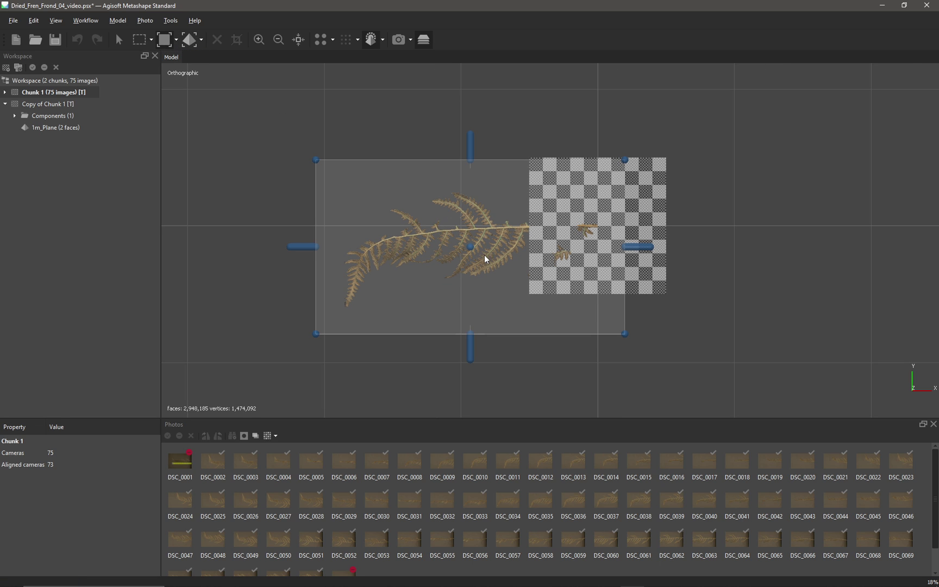
{"action": "right_click_drag", "start_coordinate": [379, 106], "coordinate": [365, 113]}
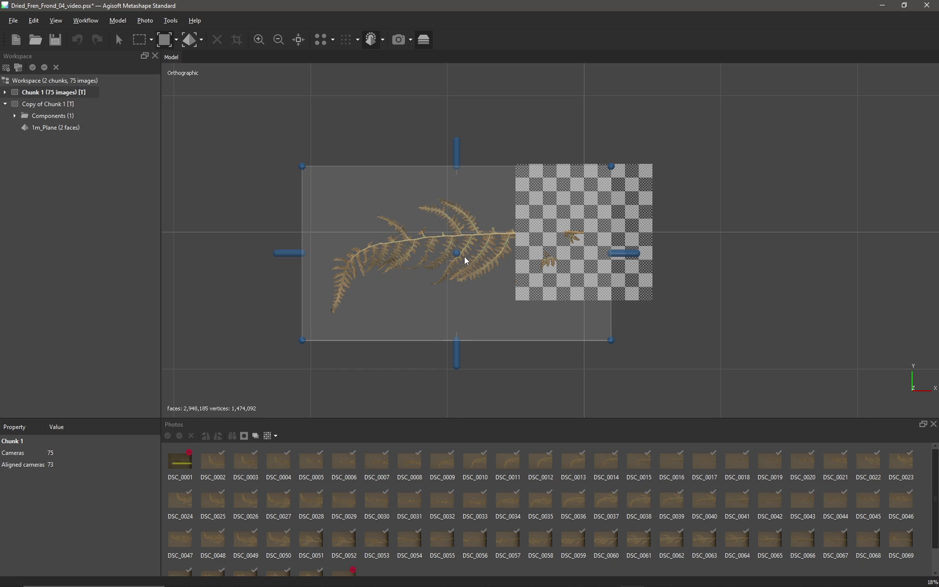
{"action": "mouse_move", "coordinate": [627, 255]}
{"action": "left_mouse_down"}
{"action": "mouse_move", "coordinate": [796, 283]}
{"action": "mouse_move", "coordinate": [608, 252]}
{"action": "mouse_move", "coordinate": [628, 253]}
{"action": "left_mouse_up"}
{"action": "left_click_drag", "start_coordinate": [288, 256], "coordinate": [537, 298]}
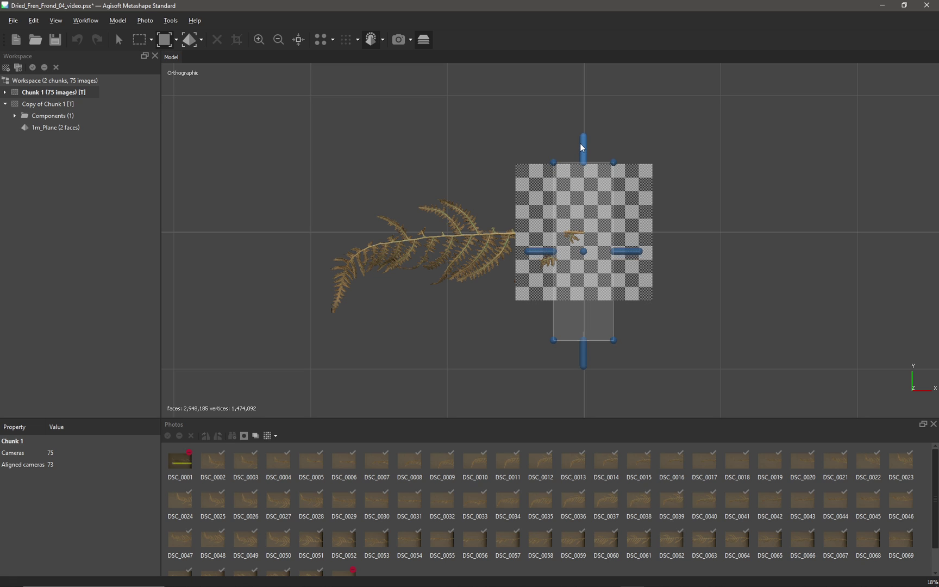
{"action": "left_click_drag", "start_coordinate": [581, 153], "coordinate": [580, 110]}
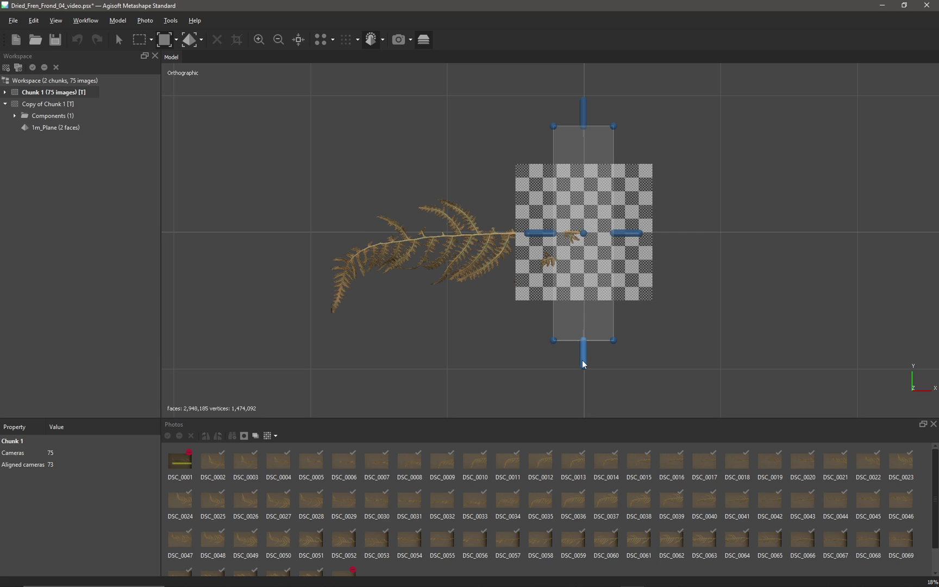
{"action": "left_click_drag", "start_coordinate": [583, 363], "coordinate": [583, 283]}
{"action": "left_click_drag", "start_coordinate": [583, 107], "coordinate": [600, 188]}
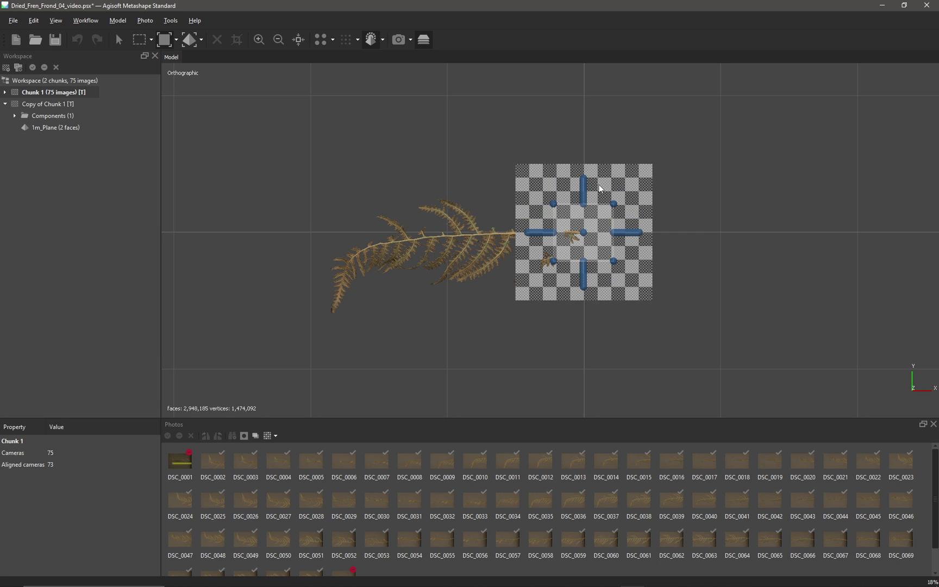
- In front view, widen the region box past the fern's stem end, then return to top view
{"action": "key", "text": "KP_1"}
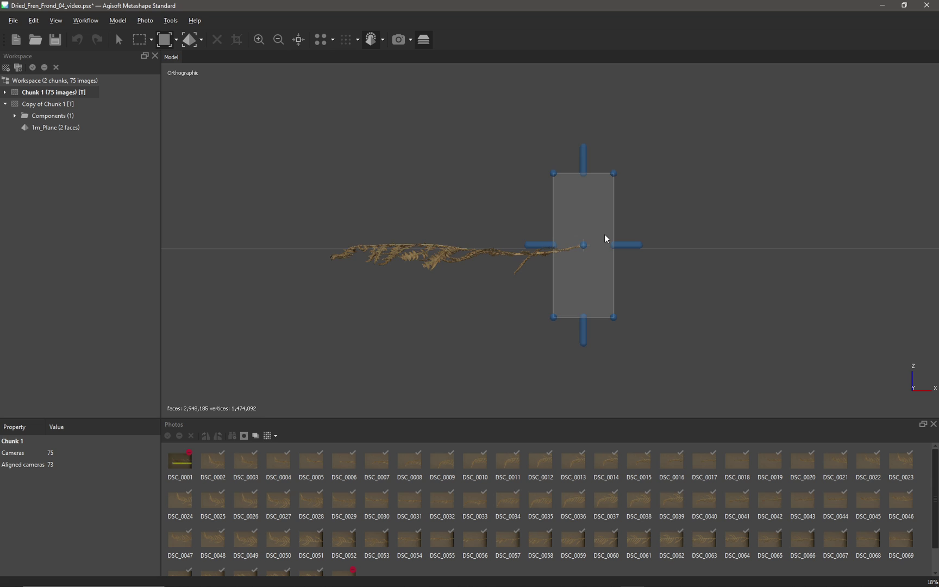
{"action": "scroll", "coordinate": [604, 235], "scroll_direction": "up", "scroll_amount": 5}
{"action": "scroll", "coordinate": [637, 268], "scroll_direction": "up", "scroll_amount": 3}
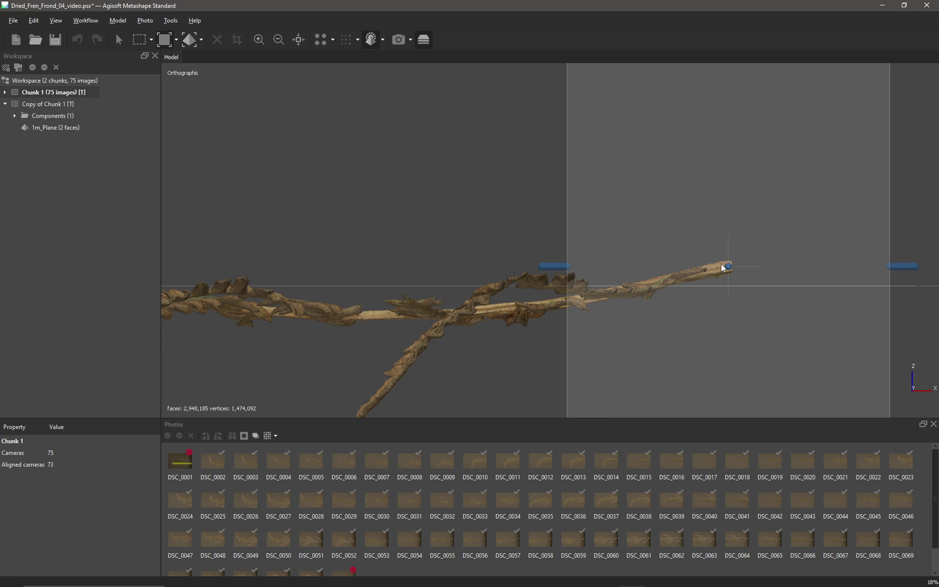
{"action": "left_click_drag", "start_coordinate": [897, 268], "coordinate": [910, 266]}
{"action": "scroll", "coordinate": [679, 294], "scroll_direction": "down", "scroll_amount": 5}
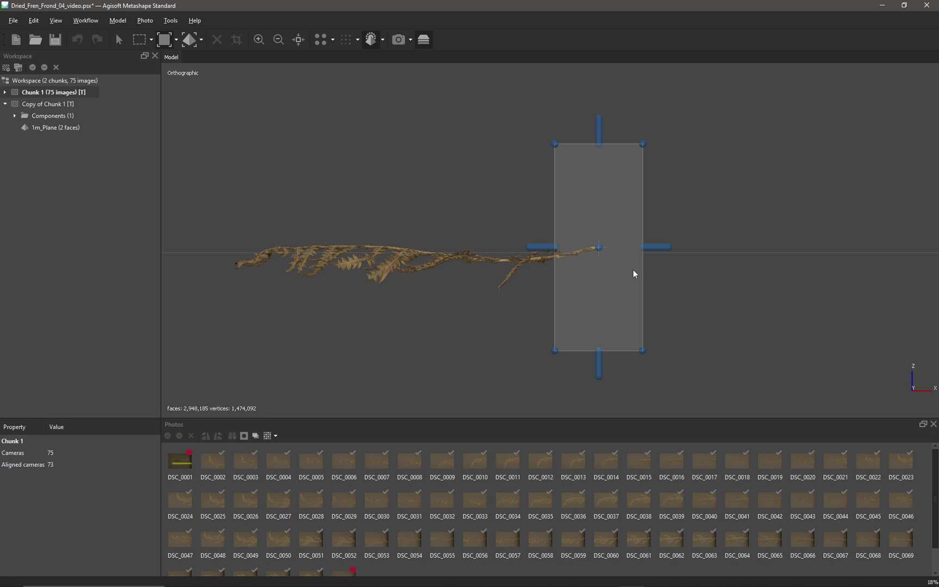
{"action": "key", "text": "KP_7"}
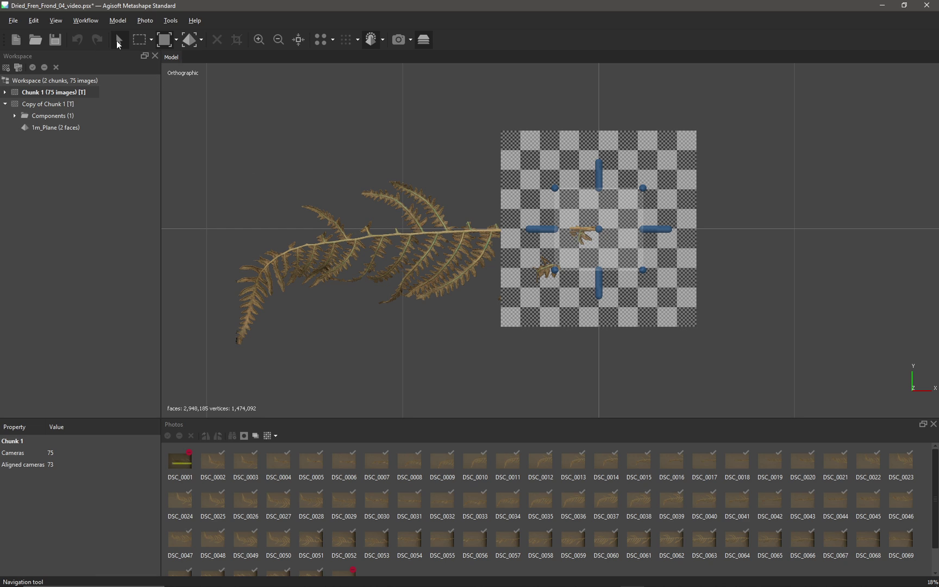
- Scale the fern about 1.63 times with Scale Object so it spans two checker squares
{"action": "left_click", "coordinate": [200, 42]}
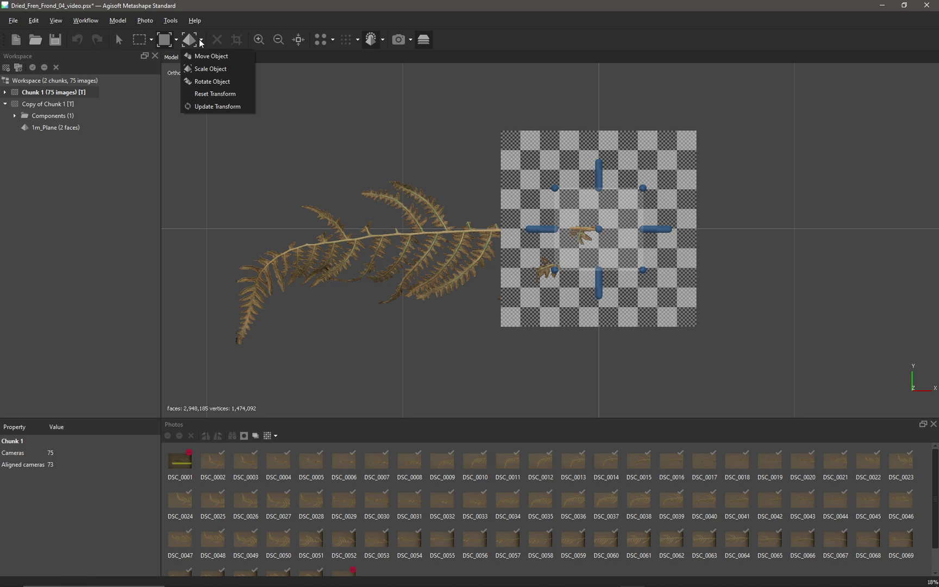
{"action": "left_click", "coordinate": [207, 72]}
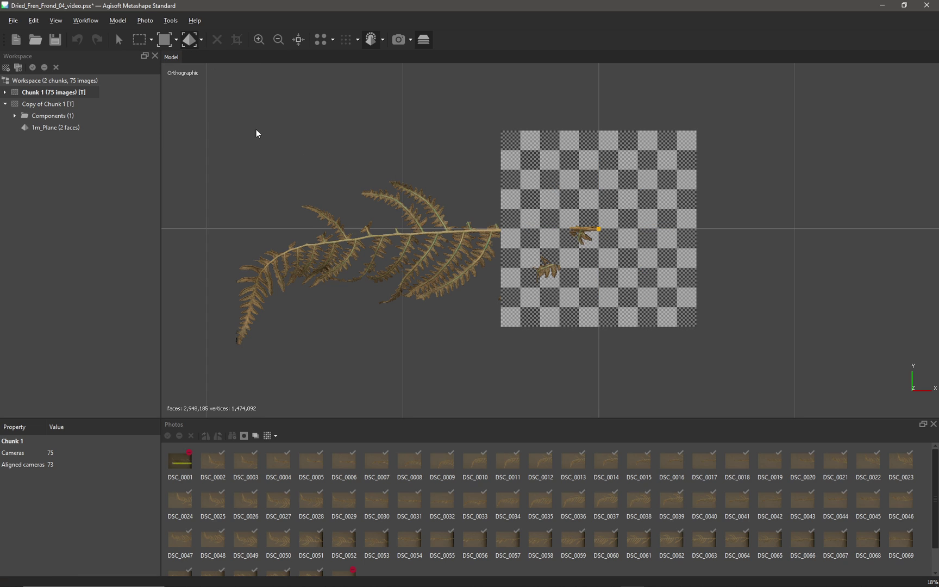
{"action": "left_click_drag", "start_coordinate": [221, 119], "coordinate": [576, 231]}
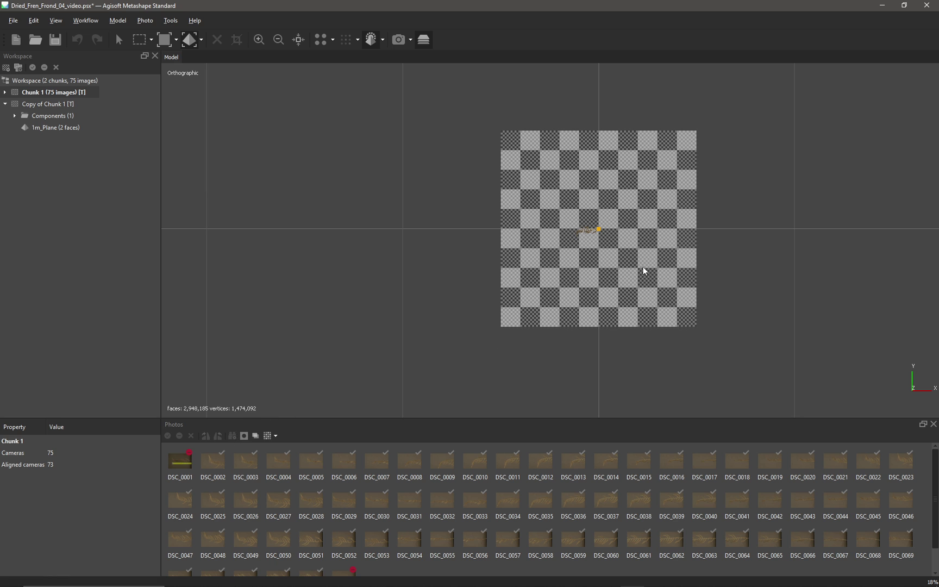
{"action": "scroll", "coordinate": [644, 268], "scroll_direction": "up", "scroll_amount": 5}
{"action": "scroll", "coordinate": [645, 266], "scroll_direction": "up", "scroll_amount": 3}
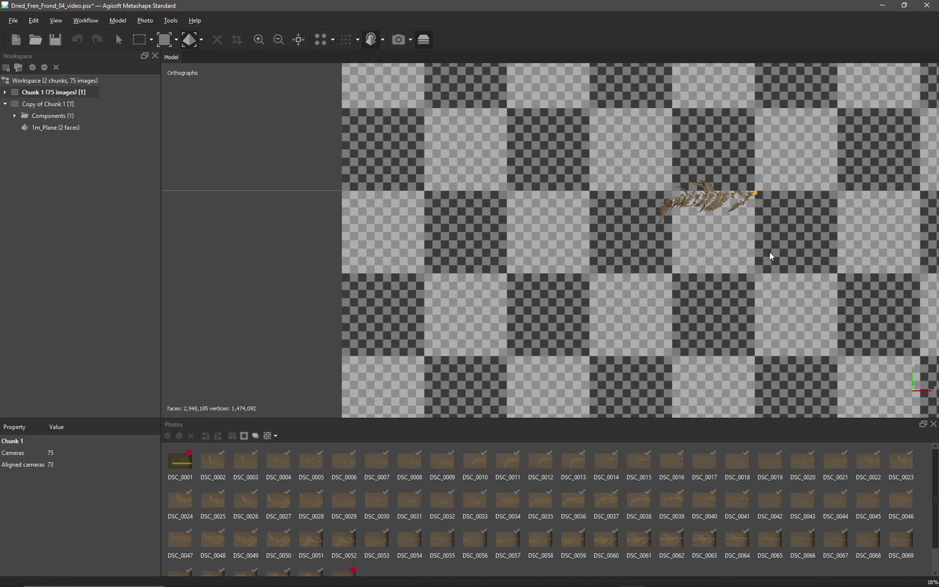
{"action": "right_click_drag", "start_coordinate": [800, 260], "coordinate": [753, 279]}
{"action": "scroll", "coordinate": [553, 280], "scroll_direction": "up", "scroll_amount": 3}
{"action": "scroll", "coordinate": [753, 279], "scroll_direction": "down", "scroll_amount": 1}
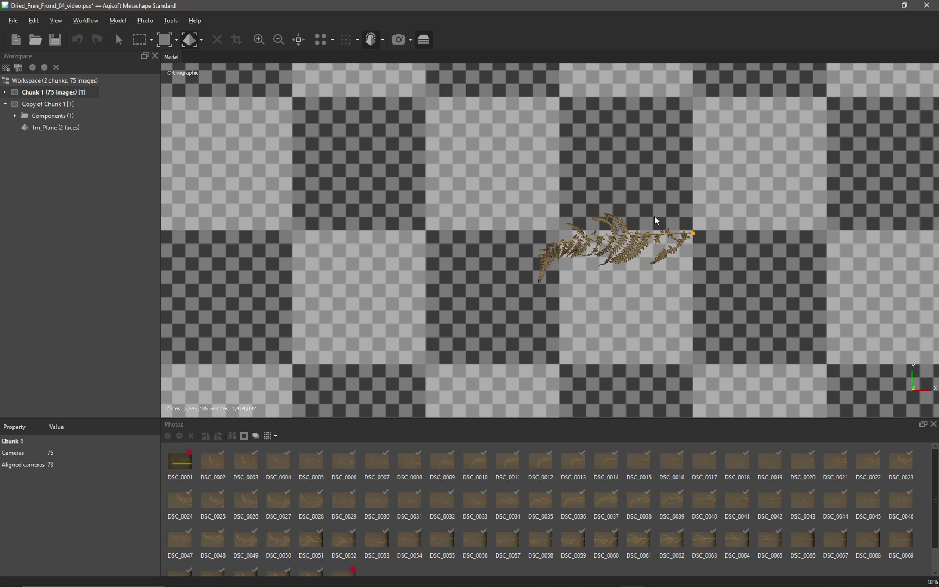
{"action": "left_click_drag", "start_coordinate": [655, 220], "coordinate": [620, 211]}
{"action": "scroll", "coordinate": [648, 215], "scroll_direction": "down", "scroll_amount": 5}
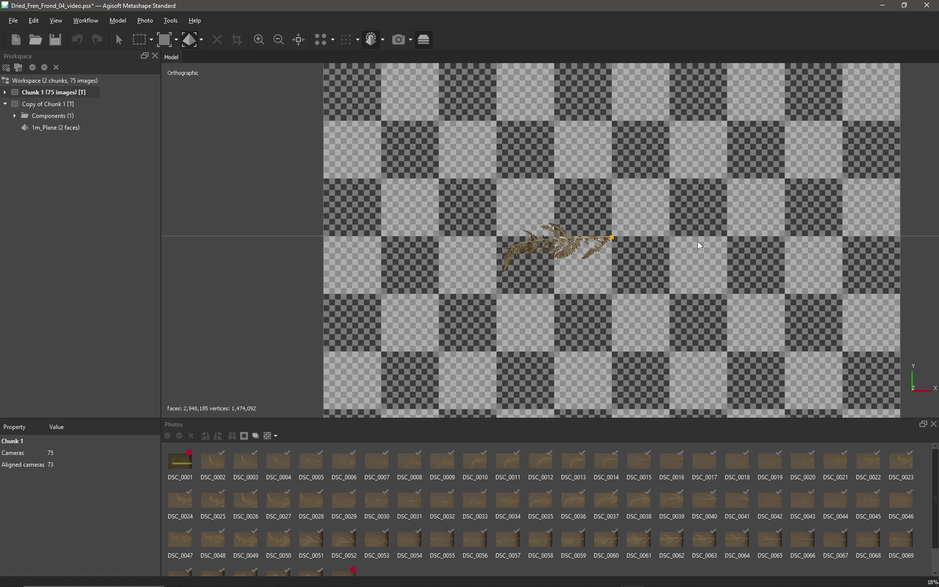
{"action": "scroll", "coordinate": [661, 241], "scroll_direction": "up", "scroll_amount": 5}
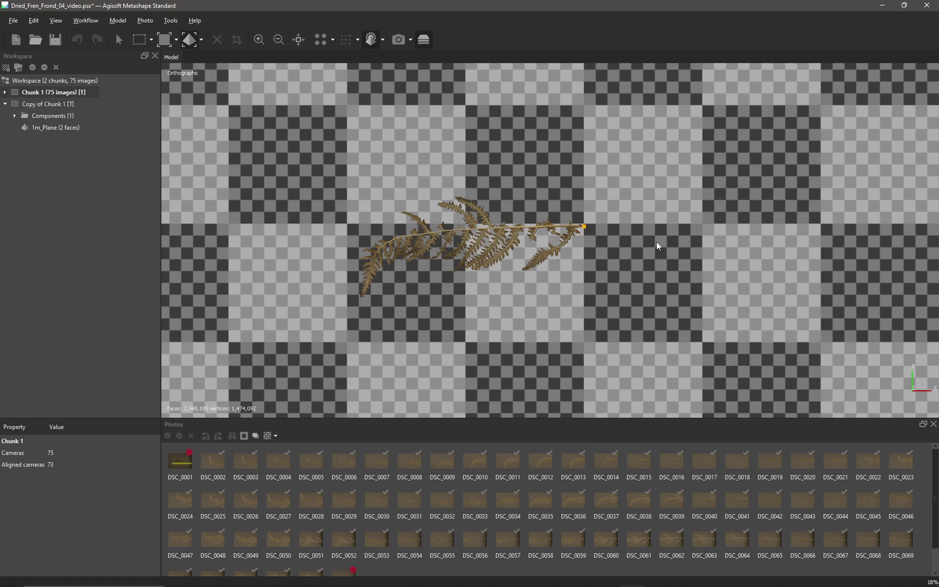